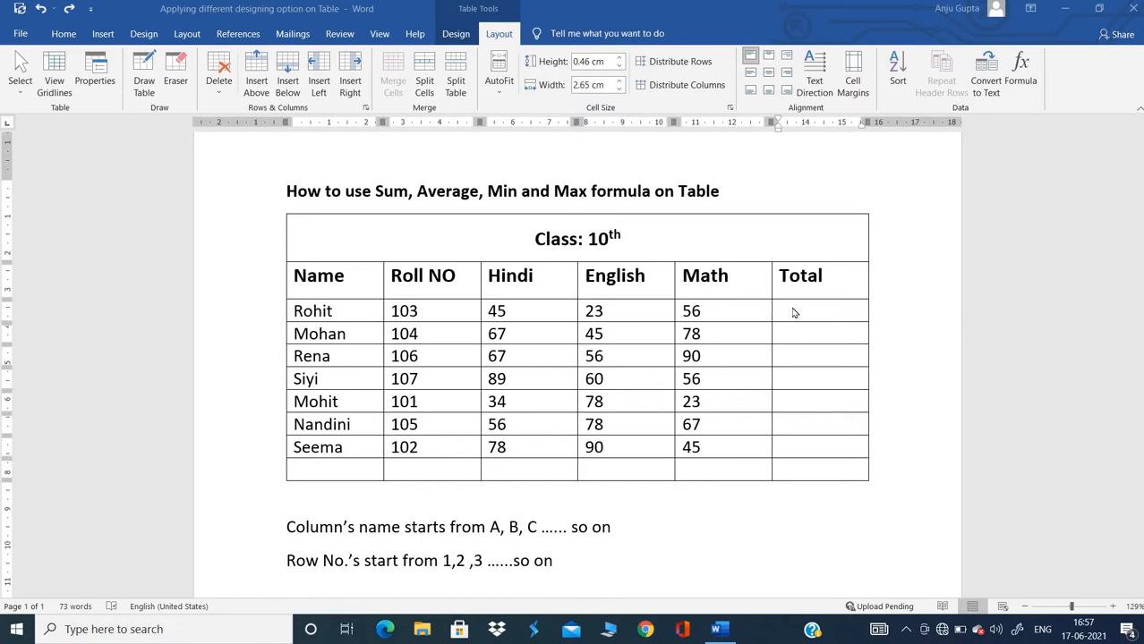
Insert the formula =SUM(LEFT) in the Total cell of the first student's row
{"action": "left_click", "coordinate": [792, 312]}
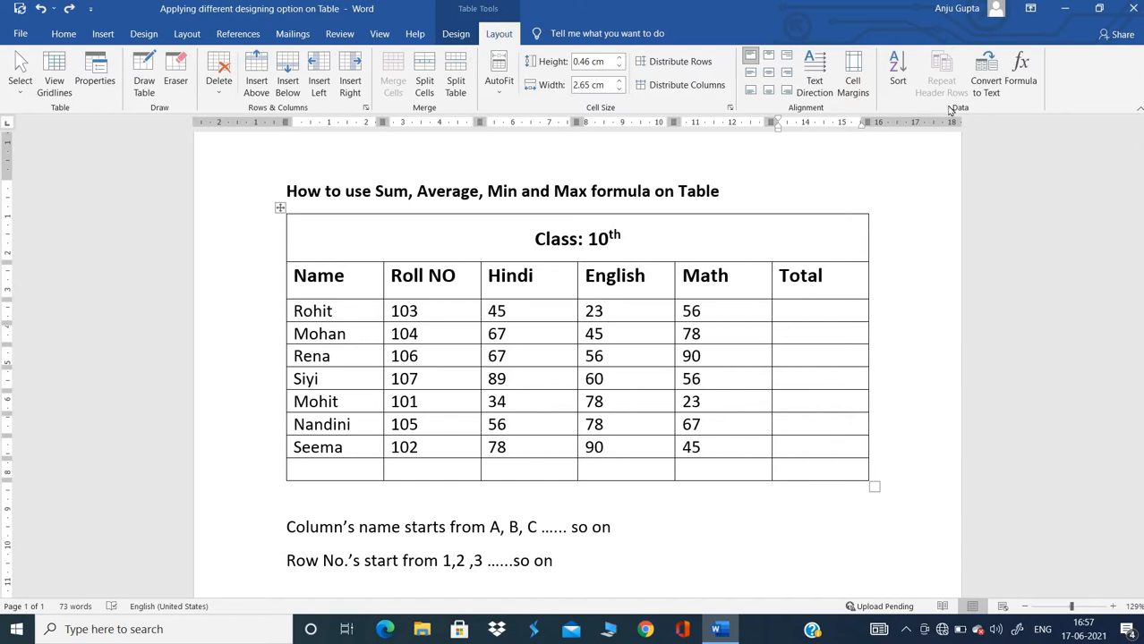
{"action": "left_click", "coordinate": [1020, 73]}
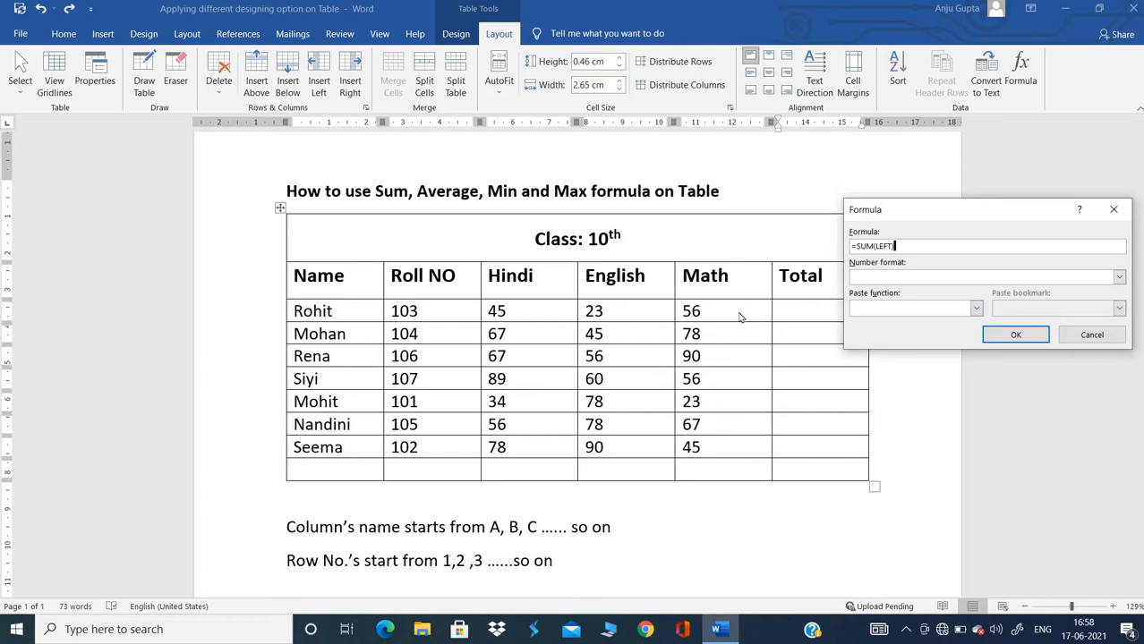
{"action": "left_click", "coordinate": [1015, 335]}
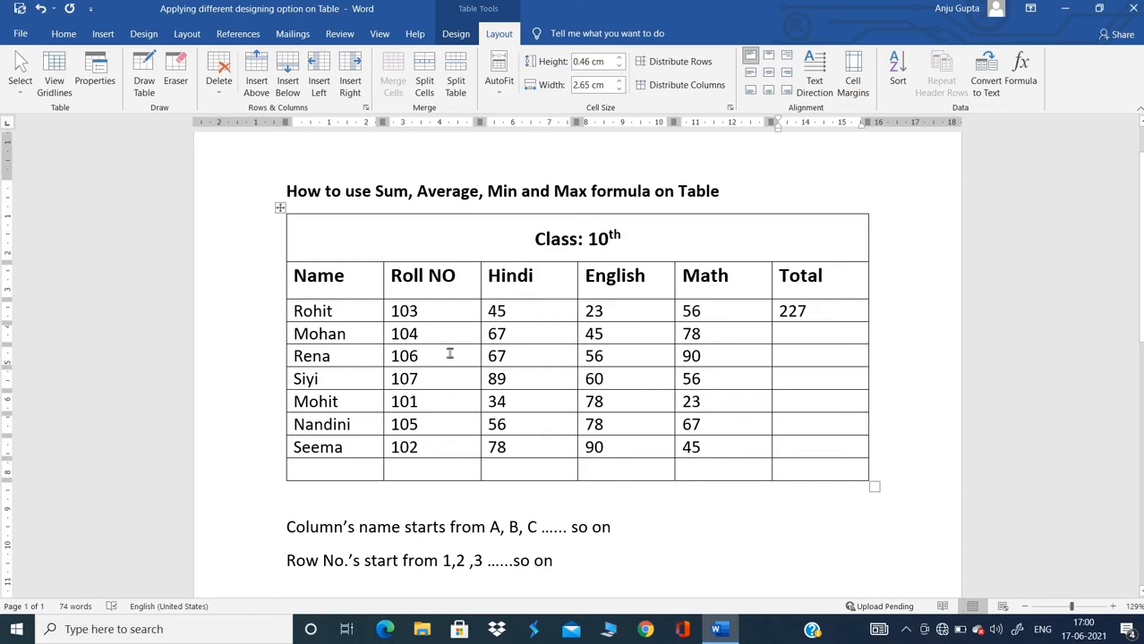
Temporarily note the cell reference c3 beside the first student's Hindi mark, and remove the note
{"action": "left_click", "coordinate": [522, 313]}
{"action": "type", "text": "ce"}
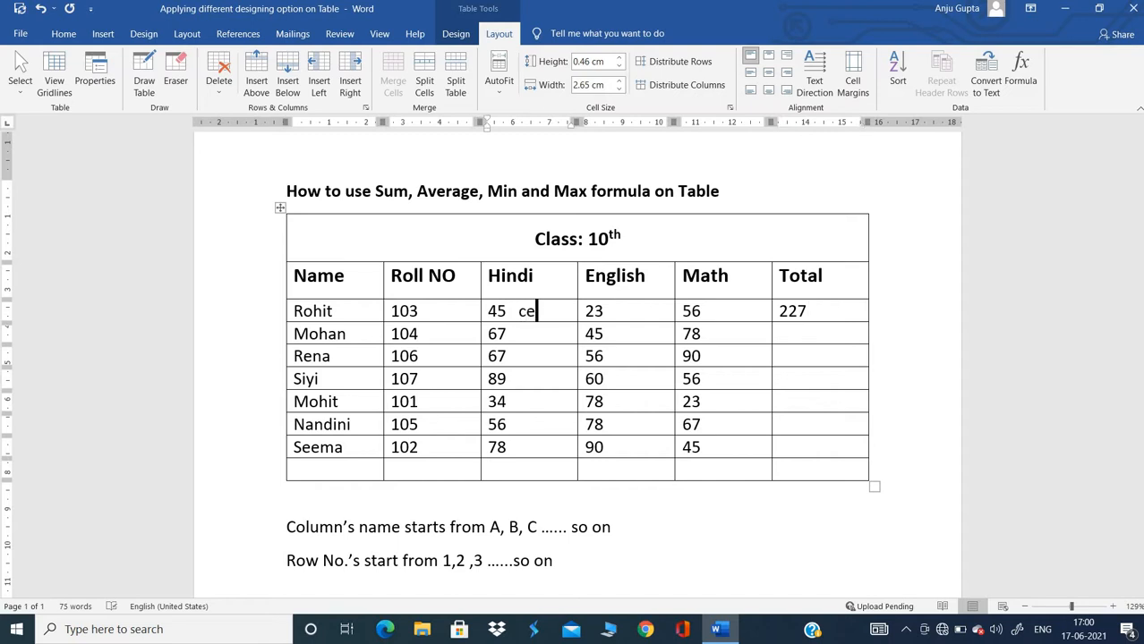
{"action": "key", "text": "BackSpace"}
{"action": "type", "text": "3"}
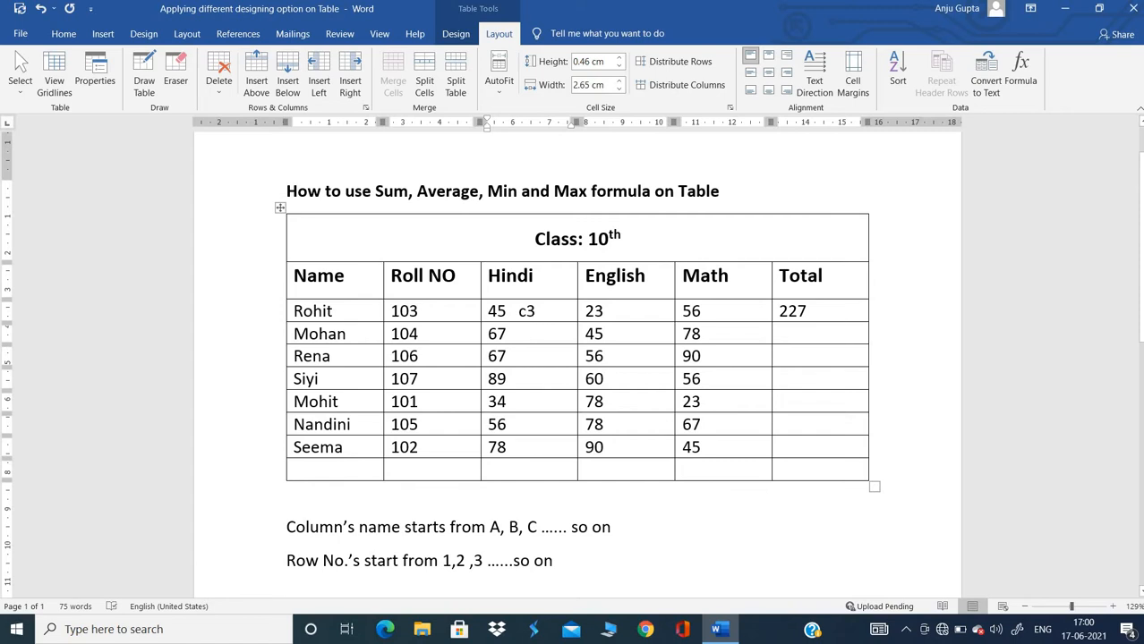
{"action": "key", "text": "BackSpace"}
{"action": "key", "text": "BackSpace"}
Temporarily note the cell reference d3 beside the first student's English mark, and remove the note
{"action": "left_click", "coordinate": [629, 310]}
{"action": "type", "text": "d"}
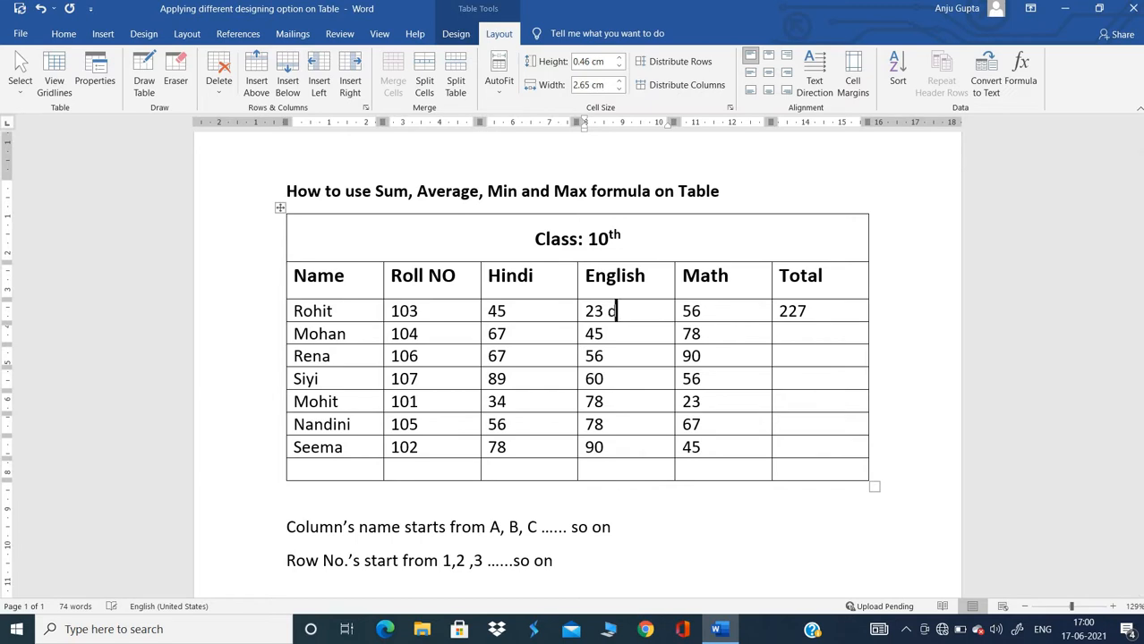
{"action": "type", "text": "3"}
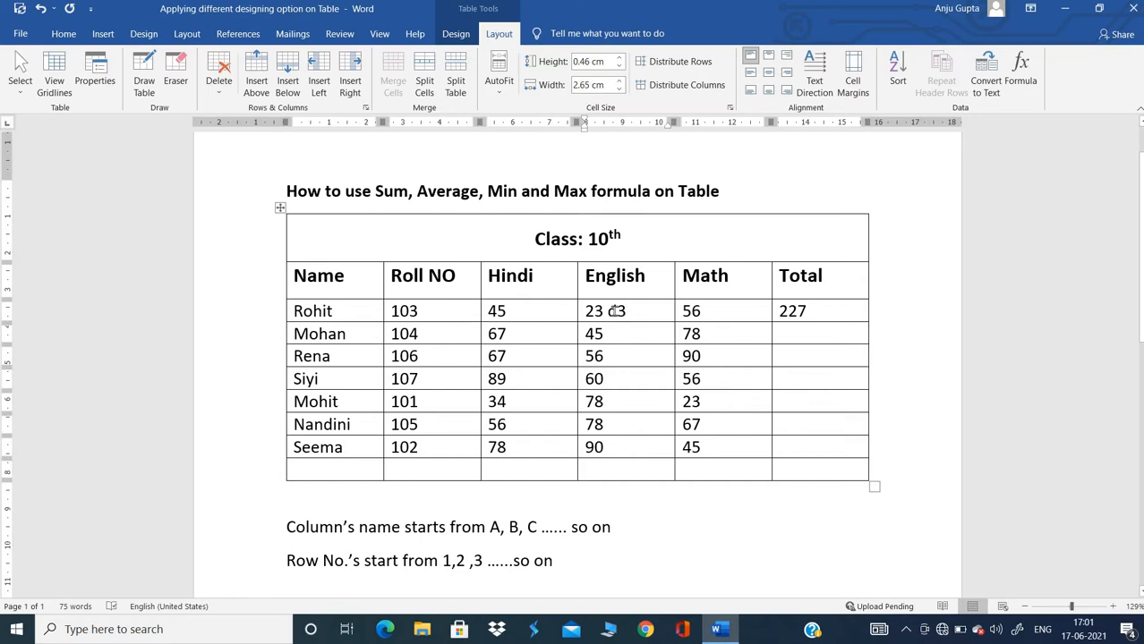
{"action": "key", "text": "BackSpace"}
{"action": "key", "text": "BackSpace"}
{"action": "key", "text": "BackSpace"}
Temporarily note the cell reference e3 beside the first student's Math mark, and remove the note
{"action": "left_click", "coordinate": [713, 311]}
{"action": "type", "text": "e3"}
{"action": "key", "text": "BackSpace"}
{"action": "key", "text": "BackSpace"}
{"action": "key", "text": "BackSpace"}
Delete the calculated total from the first student's Total cell
{"action": "left_click", "coordinate": [823, 310]}
{"action": "key", "text": "BackSpace"}
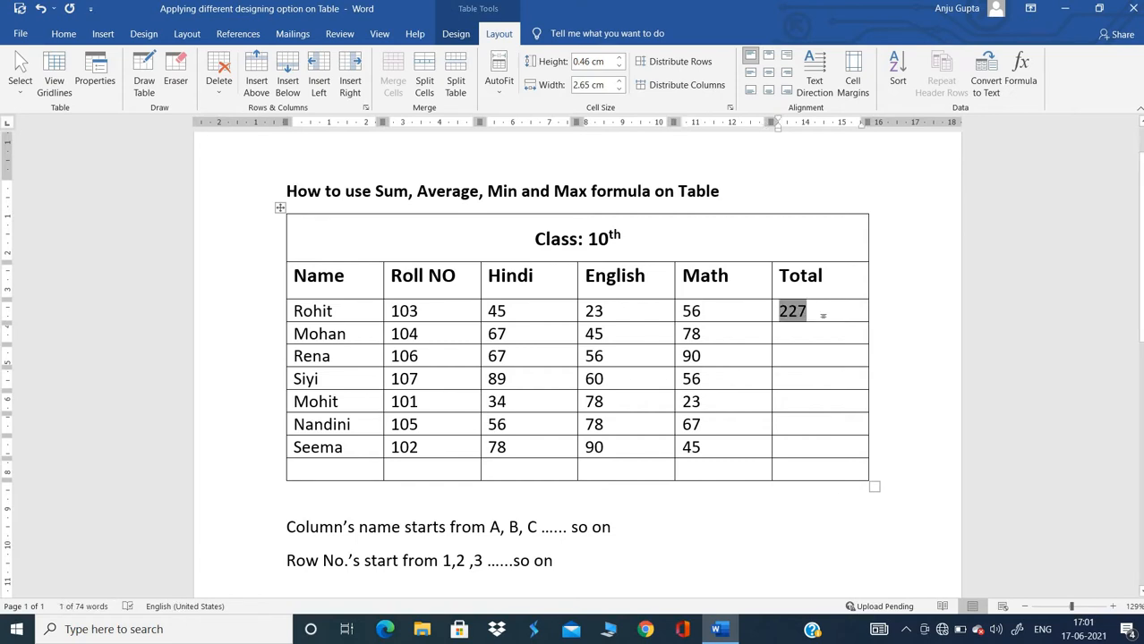
{"action": "key", "text": "BackSpace"}
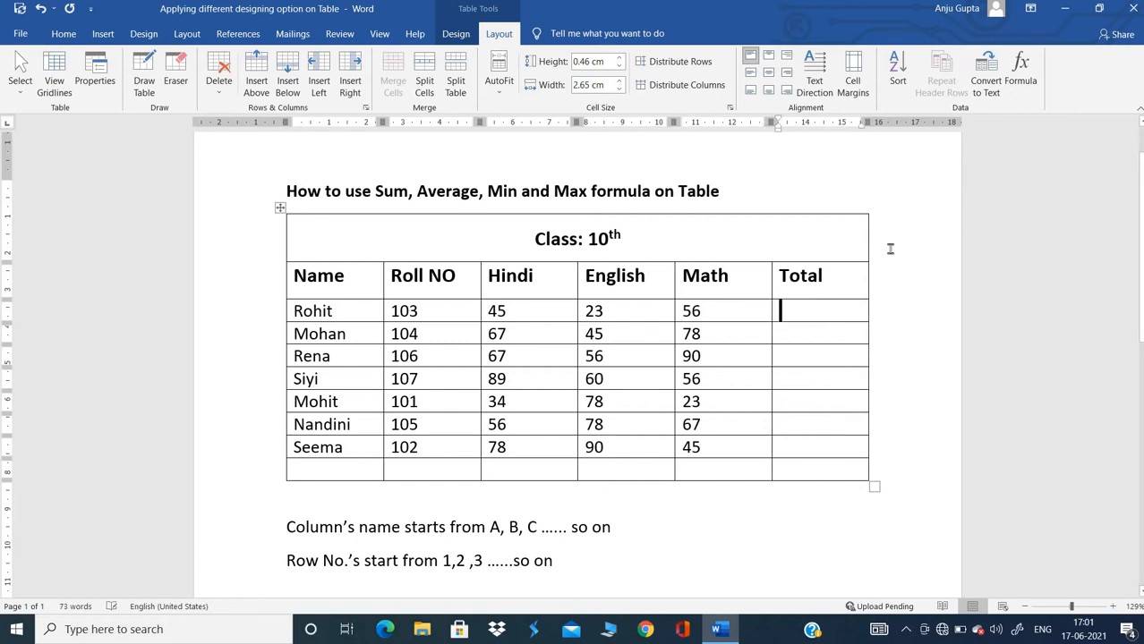
Insert the formula =SUM(c3:e3) in the first student's Total cell to add only the three subject marks
{"action": "left_click", "coordinate": [1019, 73]}
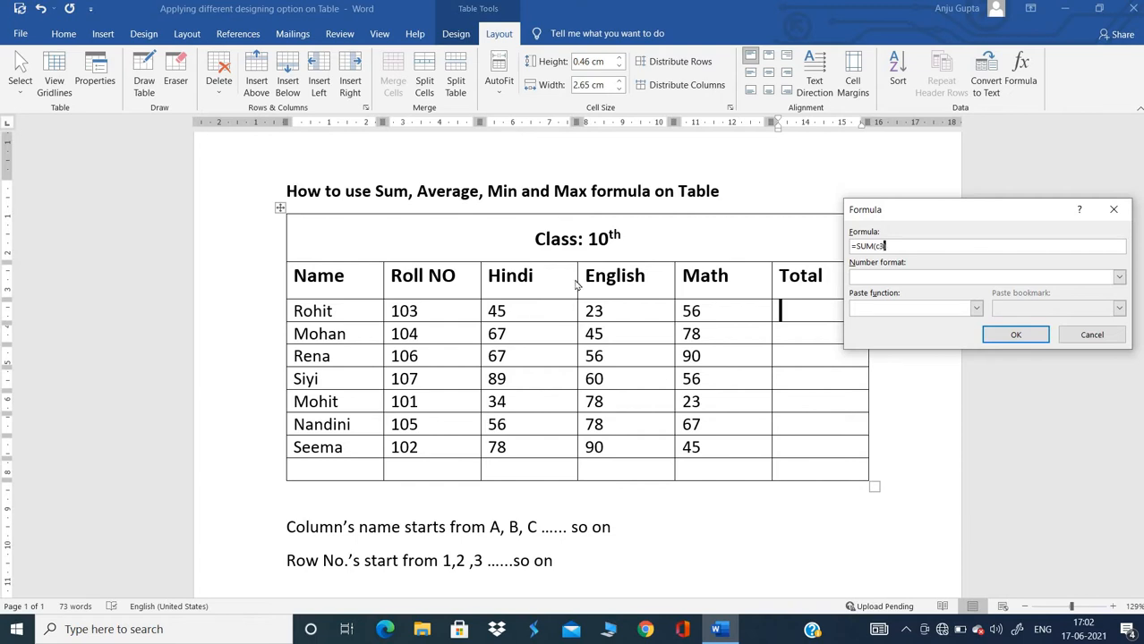
{"action": "type", "text": "3)"}
{"action": "type", "text": ")"}
{"action": "key", "text": "BackSpace"}
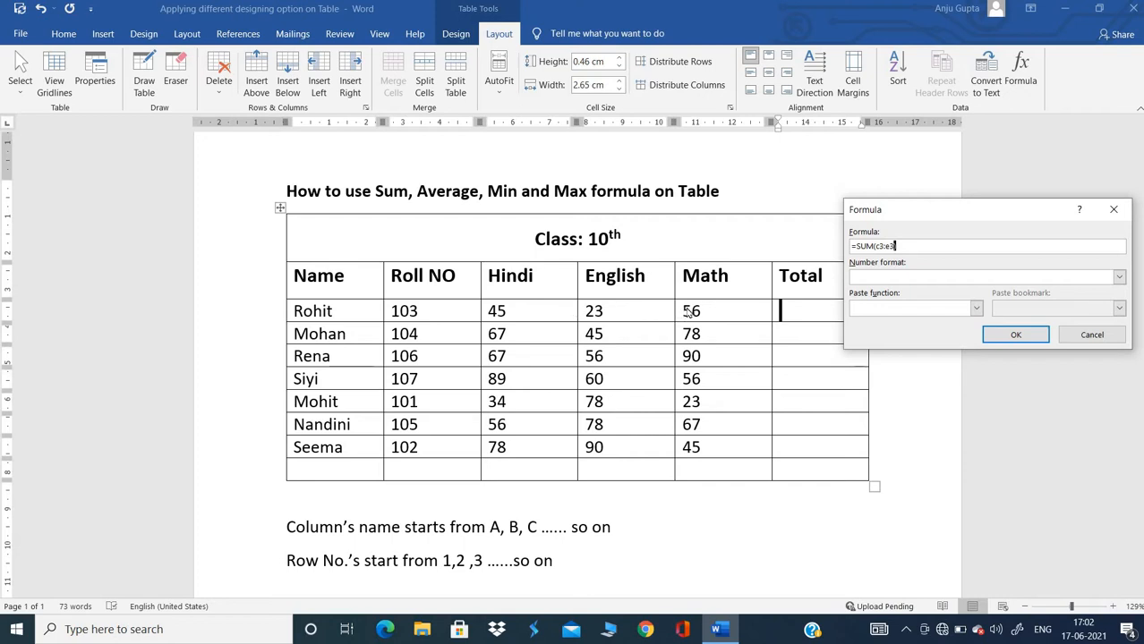
{"action": "left_click", "coordinate": [1009, 335]}
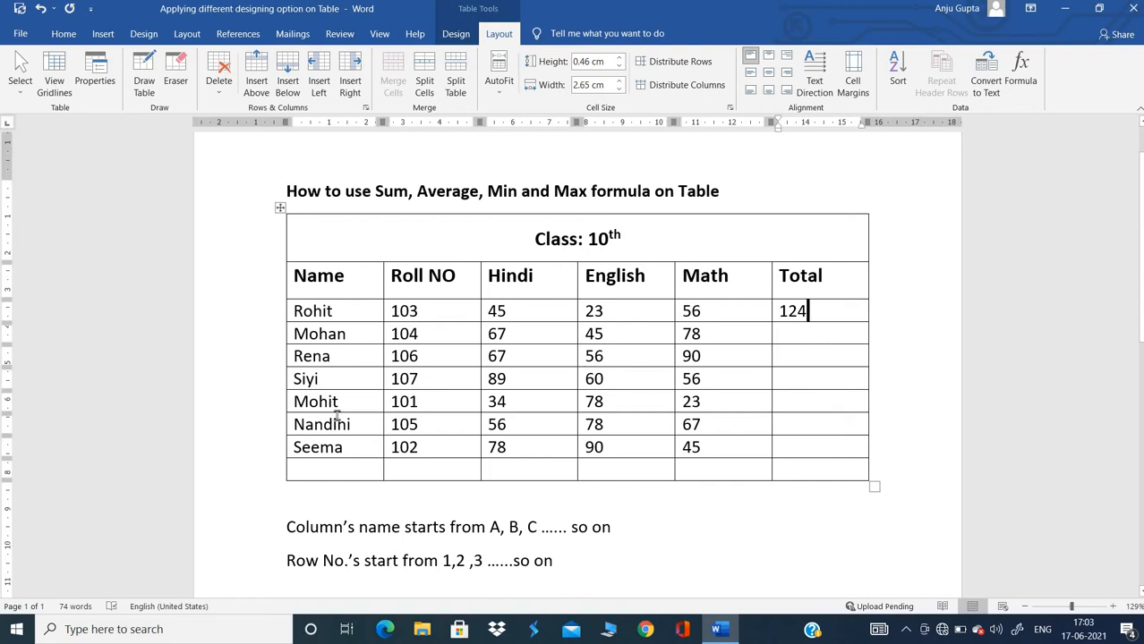
Insert the formula =SUM(ABOVE) in the empty last-row cell of the Hindi column
{"action": "left_click", "coordinate": [508, 469]}
{"action": "left_click", "coordinate": [1020, 72]}
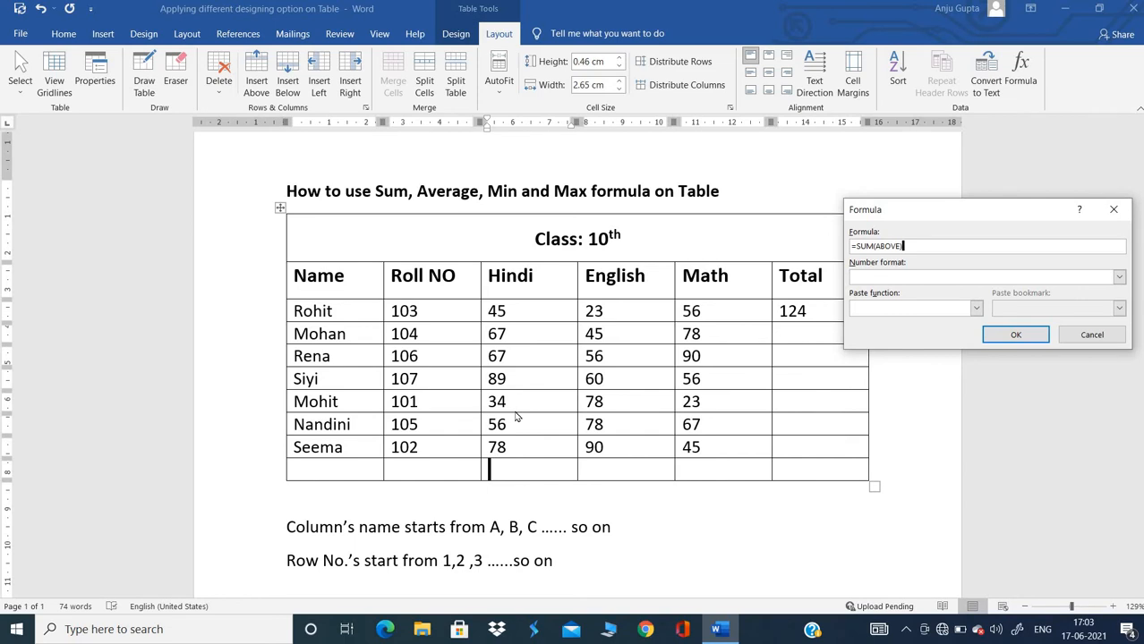
{"action": "left_click", "coordinate": [1011, 336]}
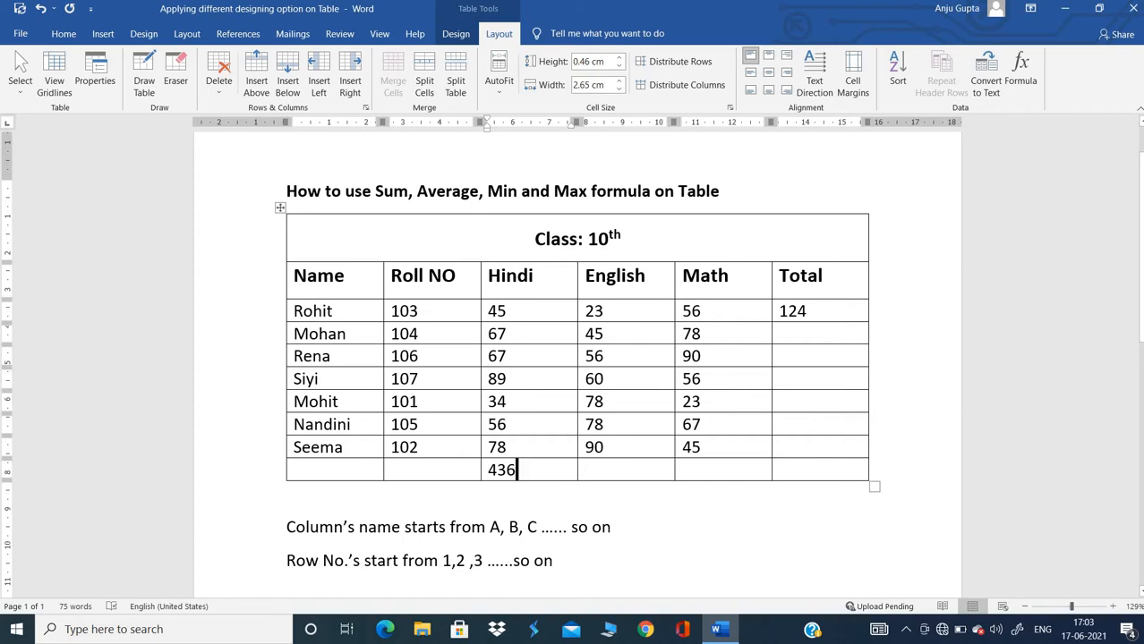
Start a formula in the last-row cell of the English column and clear the suggested SUM, keeping only the equals sign
{"action": "left_click", "coordinate": [587, 469]}
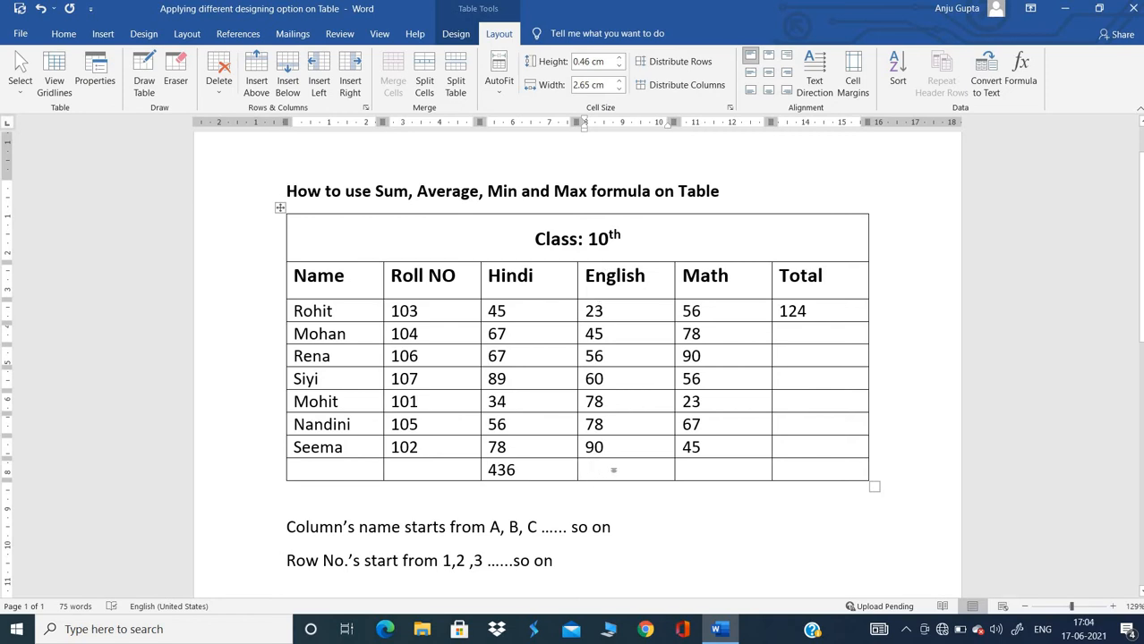
{"action": "left_click", "coordinate": [1018, 76]}
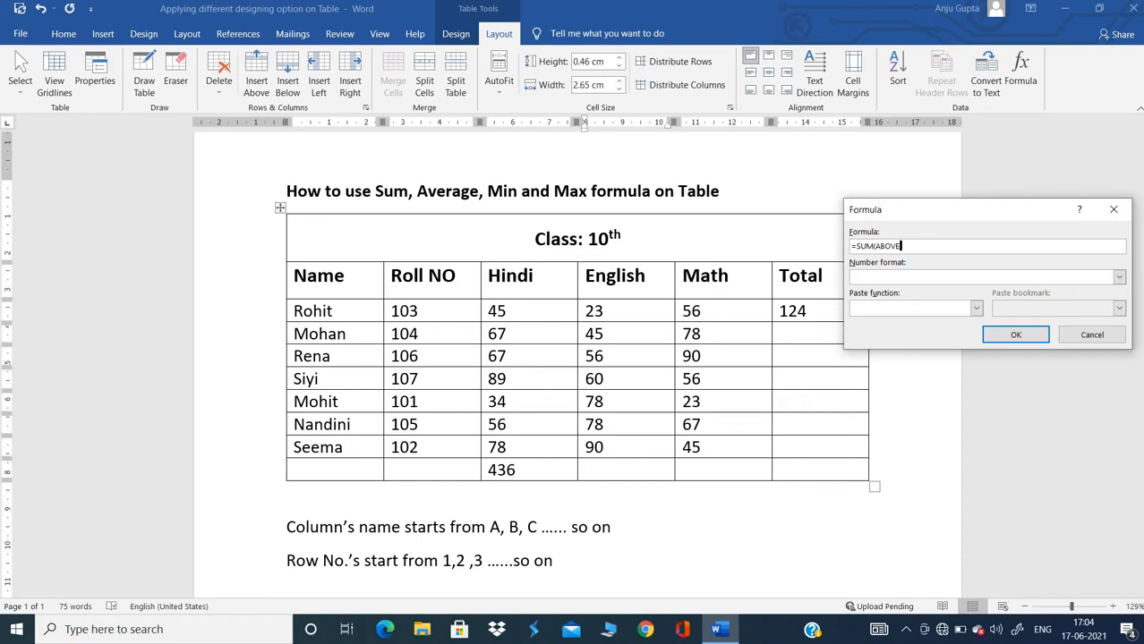
{"action": "key", "text": "BackSpace"}
{"action": "key", "text": "BackSpace"}
{"action": "key", "text": "BackSpace"}
{"action": "key", "text": "BackSpace"}
{"action": "key", "text": "BackSpace"}
{"action": "key", "text": "BackSpace"}
{"action": "key", "text": "BackSpace"}
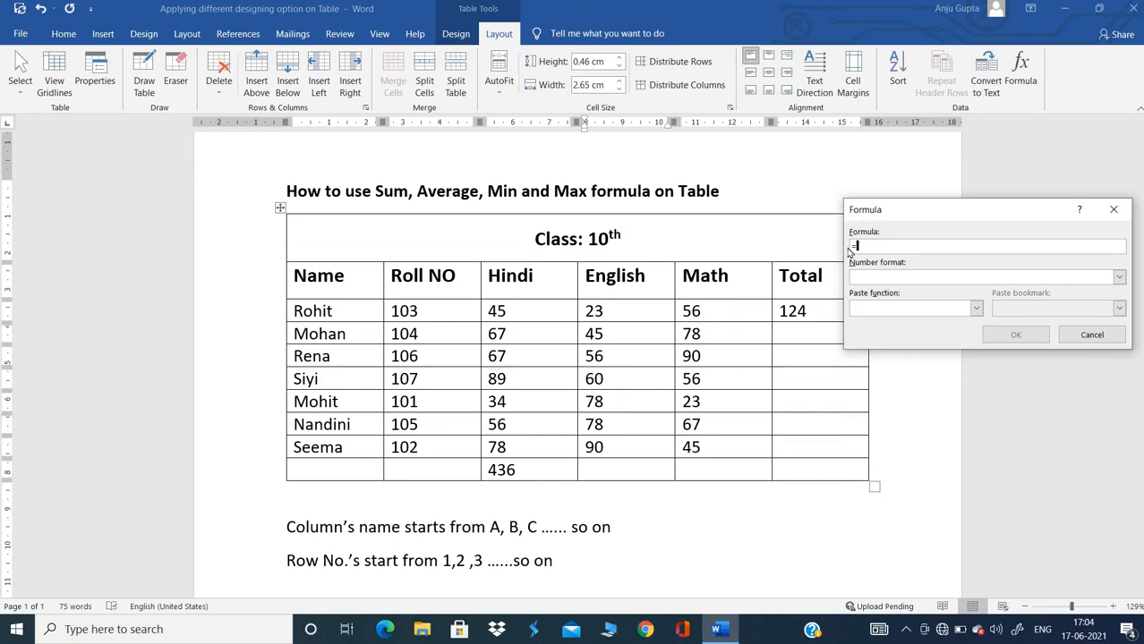
Build the formula =AVERAGE(above) for the English column using the AVERAGE function
{"action": "left_click", "coordinate": [976, 308]}
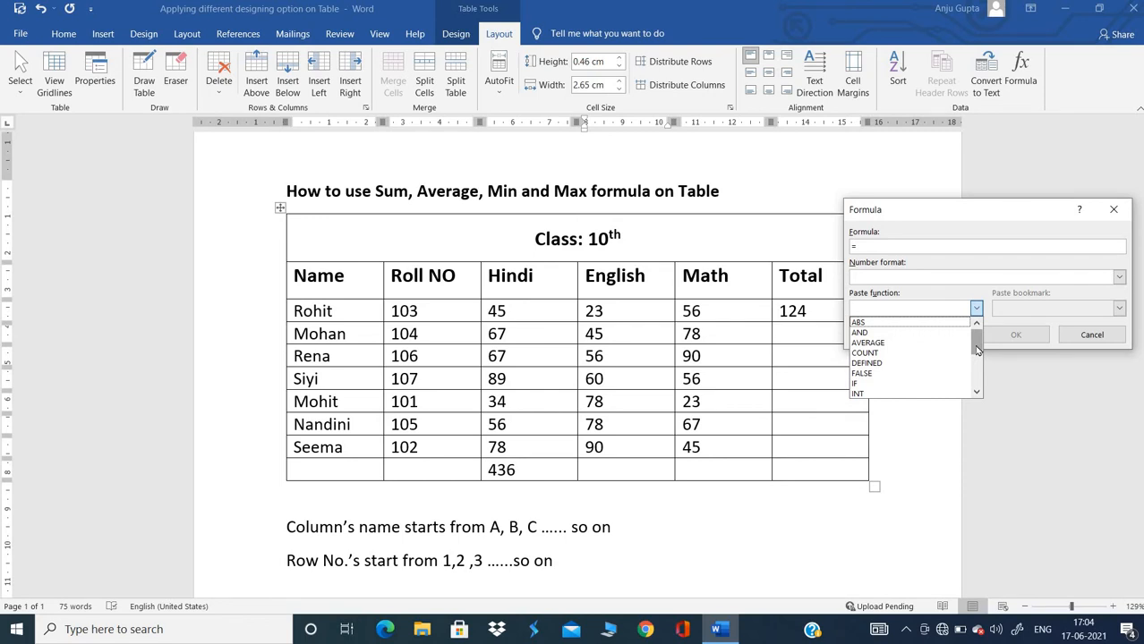
{"action": "mouse_move", "coordinate": [977, 349]}
{"action": "left_mouse_down"}
{"action": "mouse_move", "coordinate": [978, 391]}
{"action": "mouse_move", "coordinate": [977, 345]}
{"action": "left_mouse_up"}
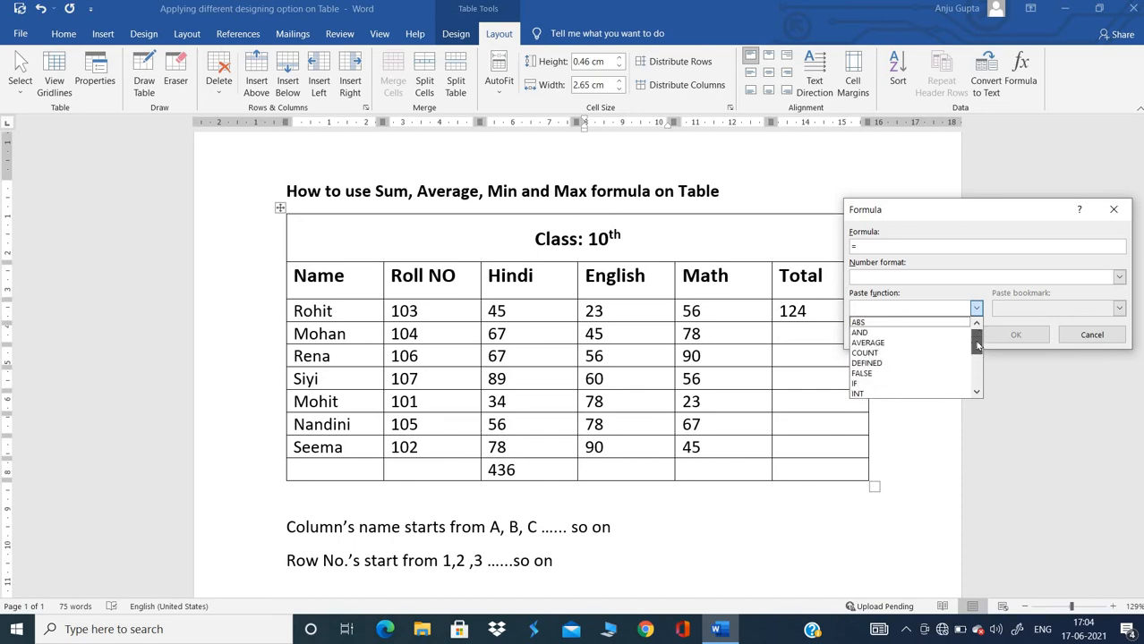
{"action": "left_click", "coordinate": [868, 344]}
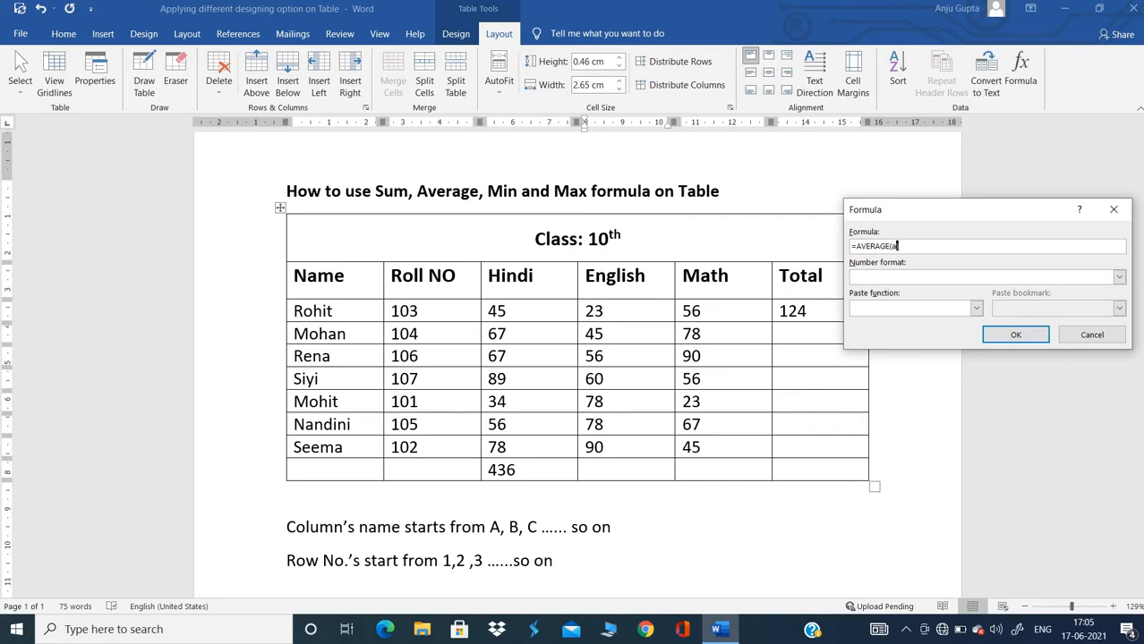
{"action": "type", "text": "o"}
{"action": "type", "text": "be"}
{"action": "key", "text": "BackSpace"}
{"action": "key", "text": "BackSpace"}
{"action": "type", "text": ")"}
Set the number format to 0.00 and insert the average formula in the English column
{"action": "left_click", "coordinate": [1118, 279]}
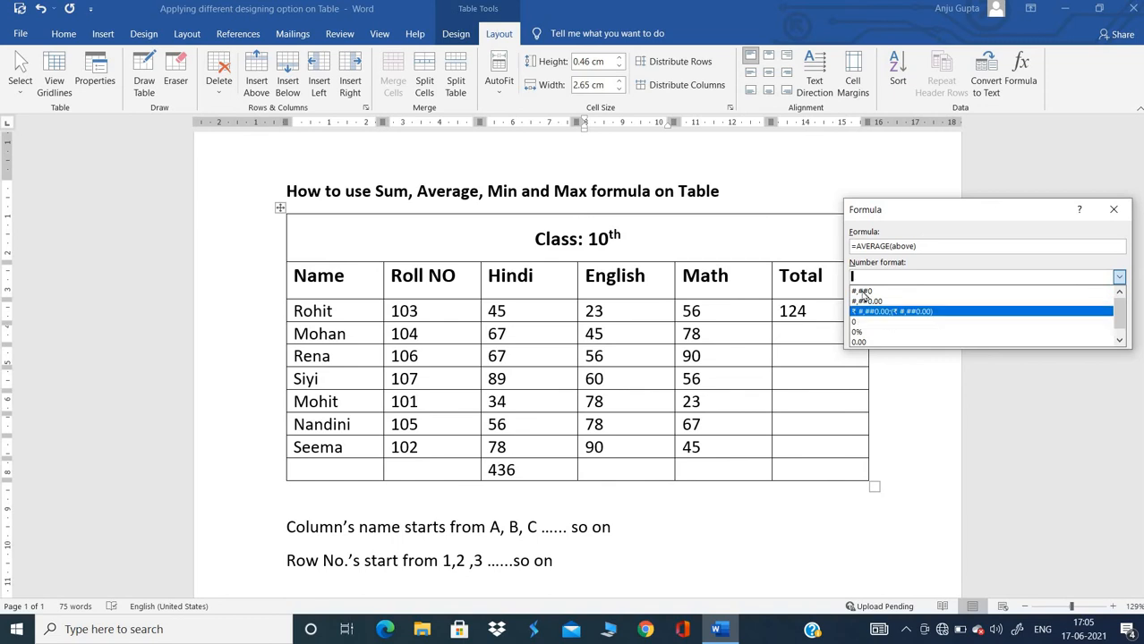
{"action": "left_click", "coordinate": [862, 341]}
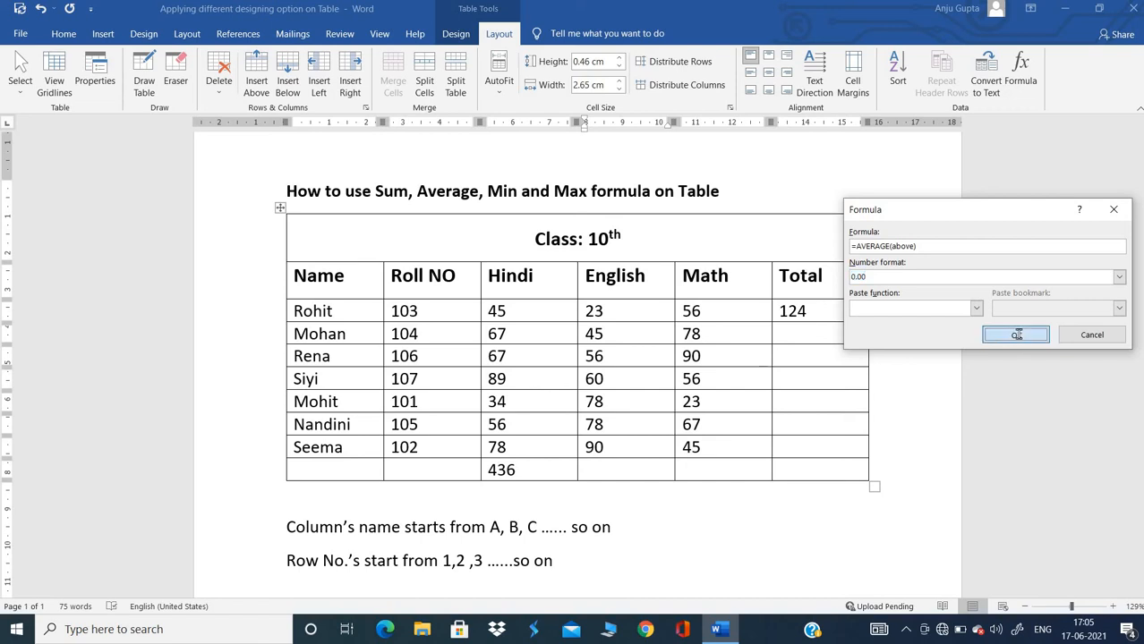
{"action": "left_click", "coordinate": [1018, 337]}
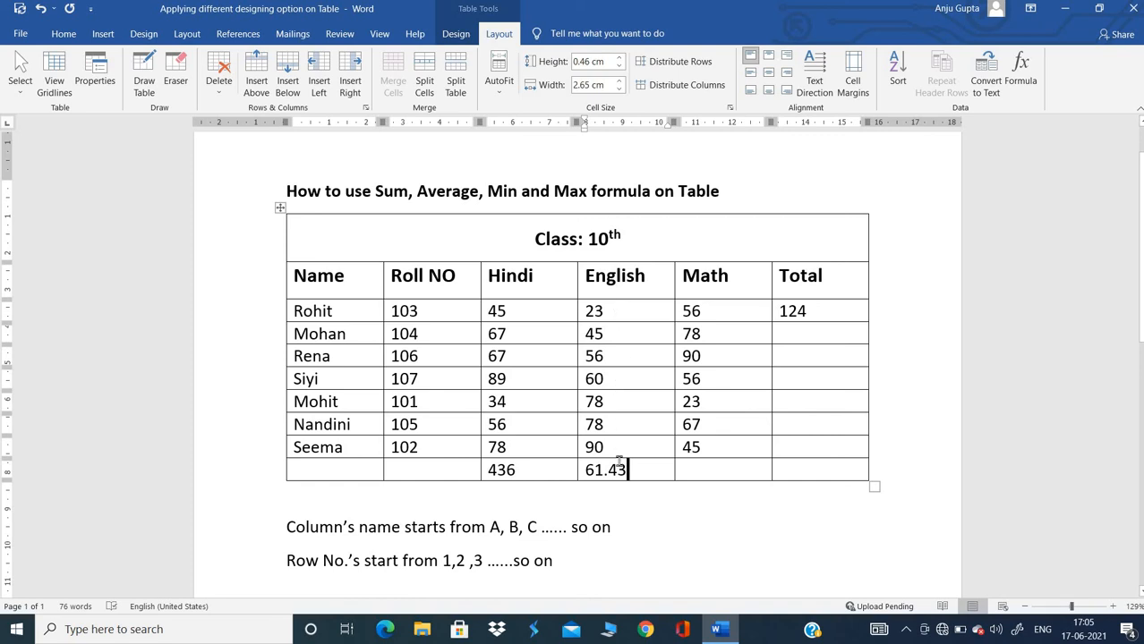
Start a formula in the last-row cell of the Math column and clear the suggested SUM, keeping only the equals sign
{"action": "left_click", "coordinate": [696, 469]}
{"action": "left_click", "coordinate": [1021, 82]}
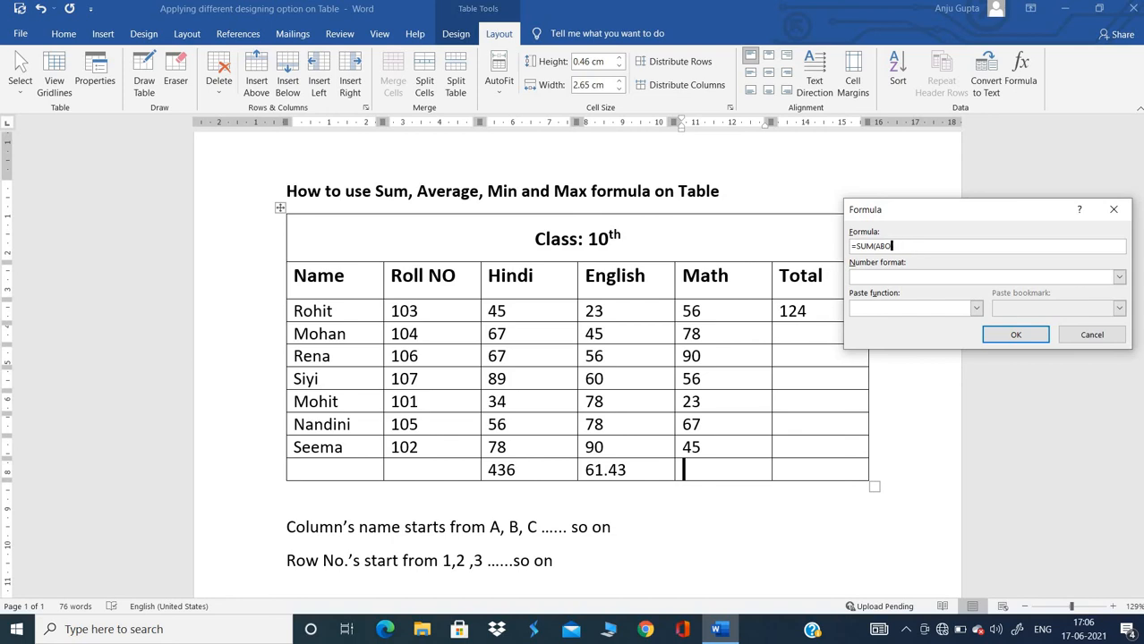
{"action": "key", "text": "BackSpace"}
{"action": "key", "text": "BackSpace"}
{"action": "key", "text": "BackSpace"}
{"action": "key", "text": "BackSpace"}
{"action": "key", "text": "BackSpace"}
{"action": "key", "text": "BackSpace"}
{"action": "key", "text": "BackSpace"}
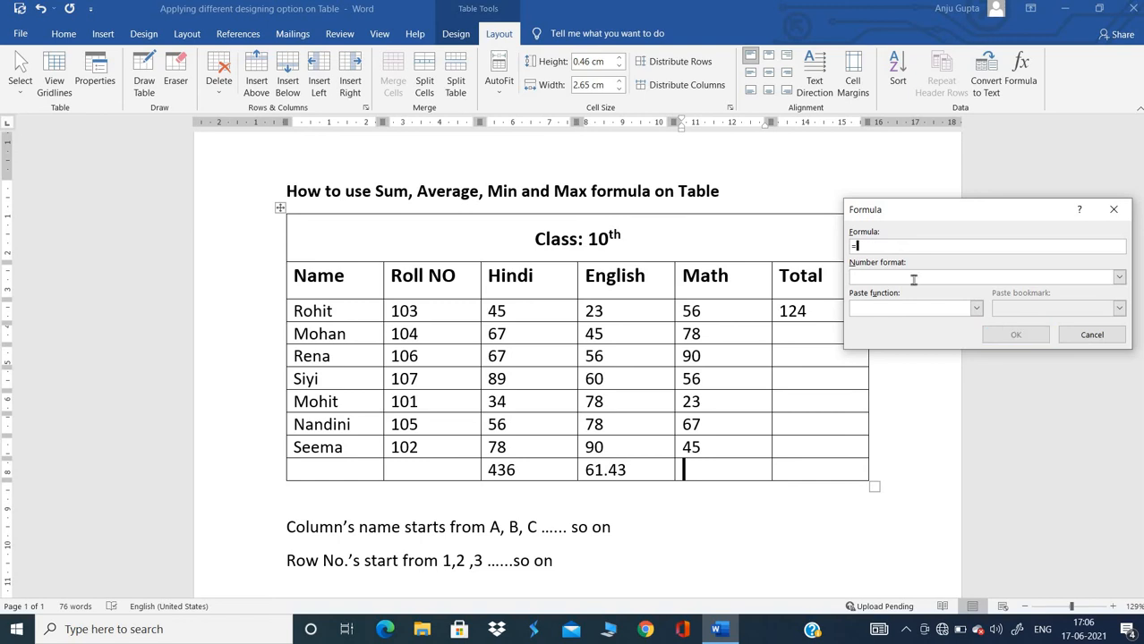
Insert the formula =MIN(above) in the last-row cell of the Math column, and undo the insertion
{"action": "left_click", "coordinate": [977, 310]}
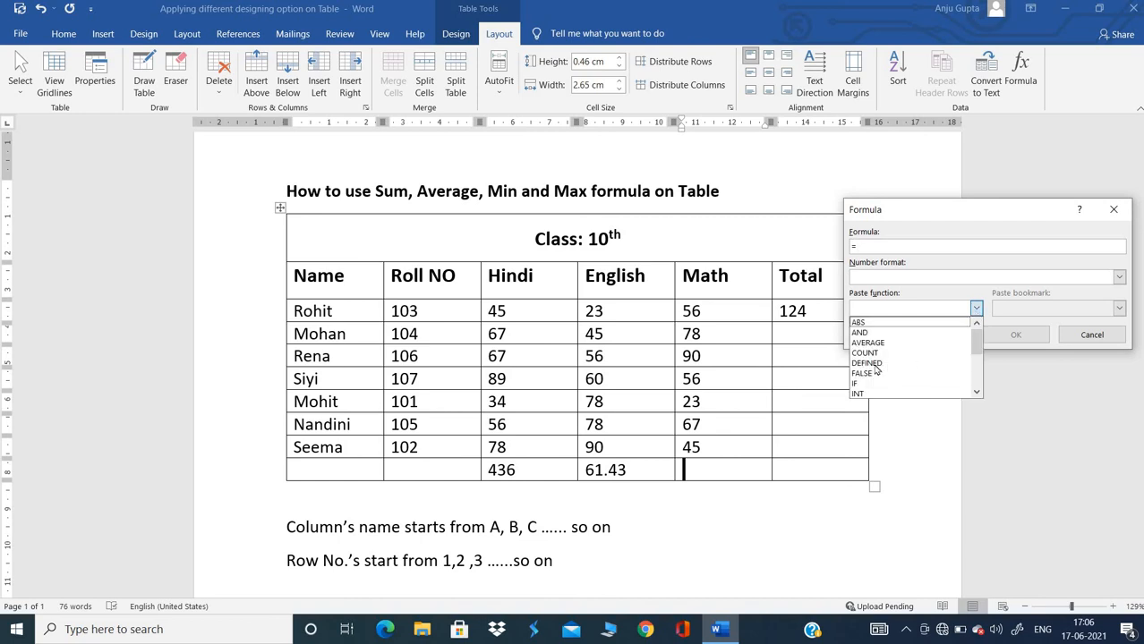
{"action": "left_click", "coordinate": [977, 397]}
{"action": "left_click", "coordinate": [977, 396]}
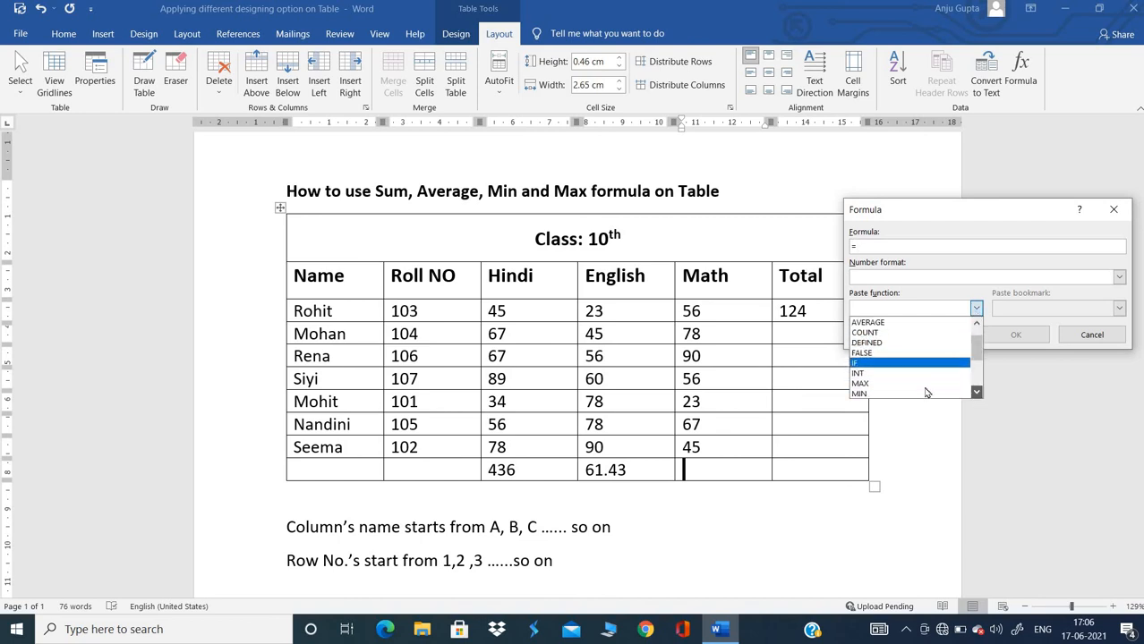
{"action": "left_click", "coordinate": [977, 396]}
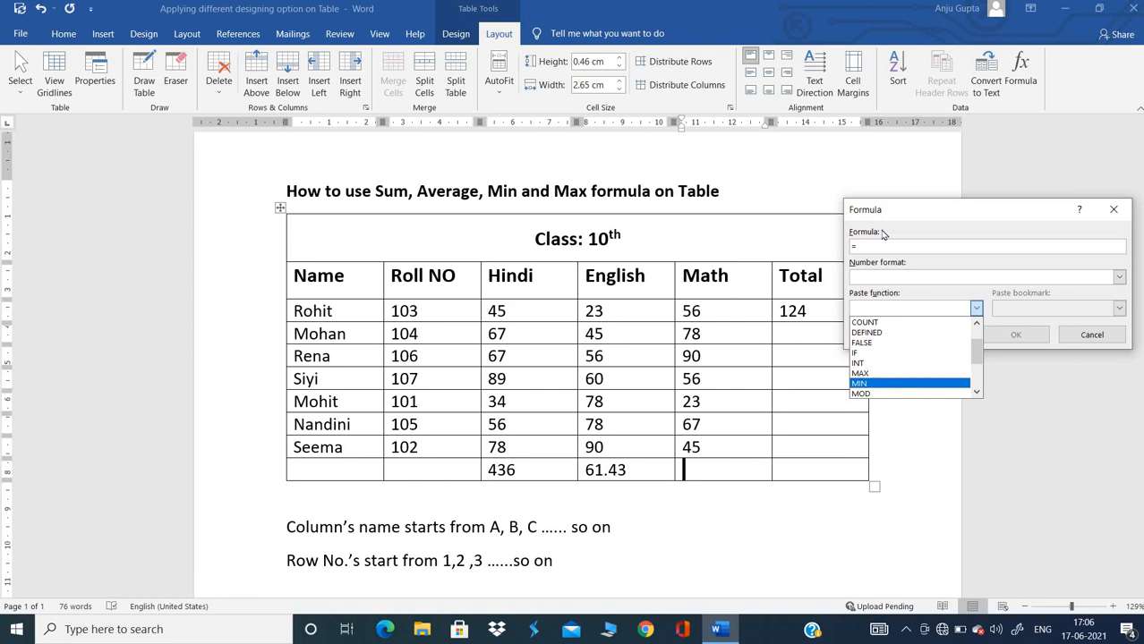
{"action": "left_click", "coordinate": [870, 385]}
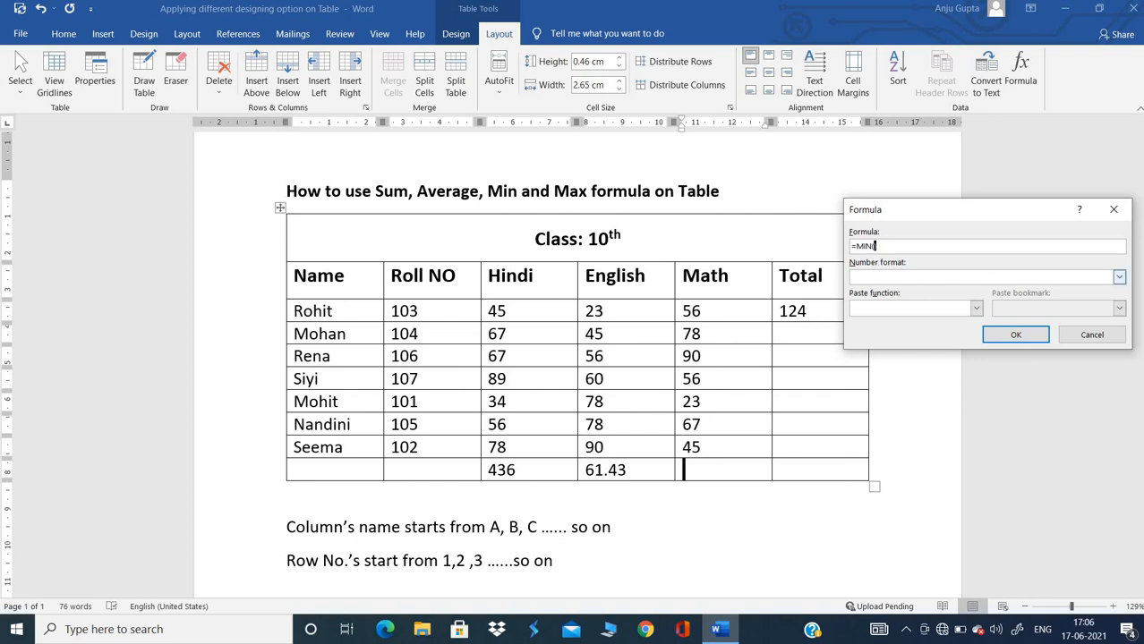
{"action": "type", "text": "bove)"}
{"action": "left_click", "coordinate": [1012, 336]}
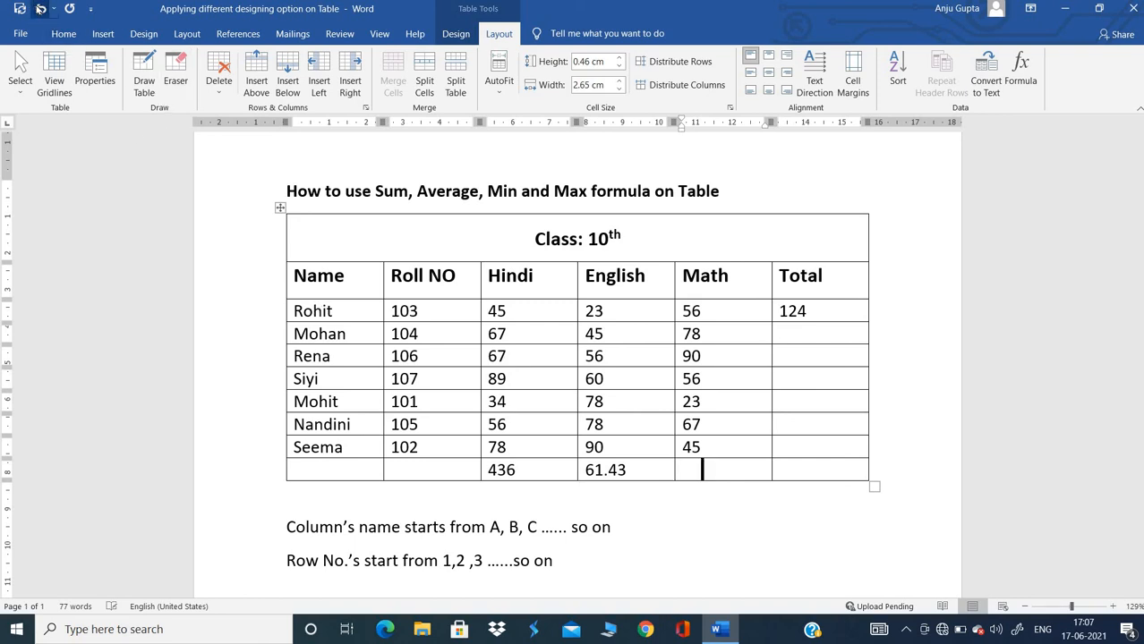
{"action": "left_click", "coordinate": [40, 8]}
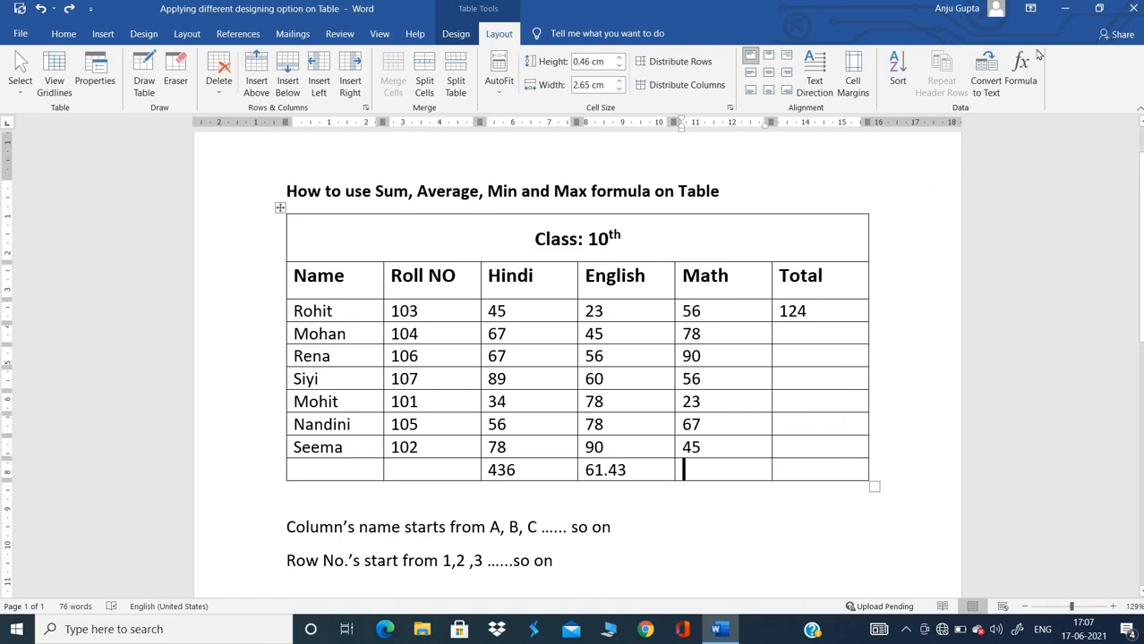
Start a new formula in the empty Math column cell and clear the suggested SUM, keeping only the equals sign
{"action": "left_click", "coordinate": [1018, 96]}
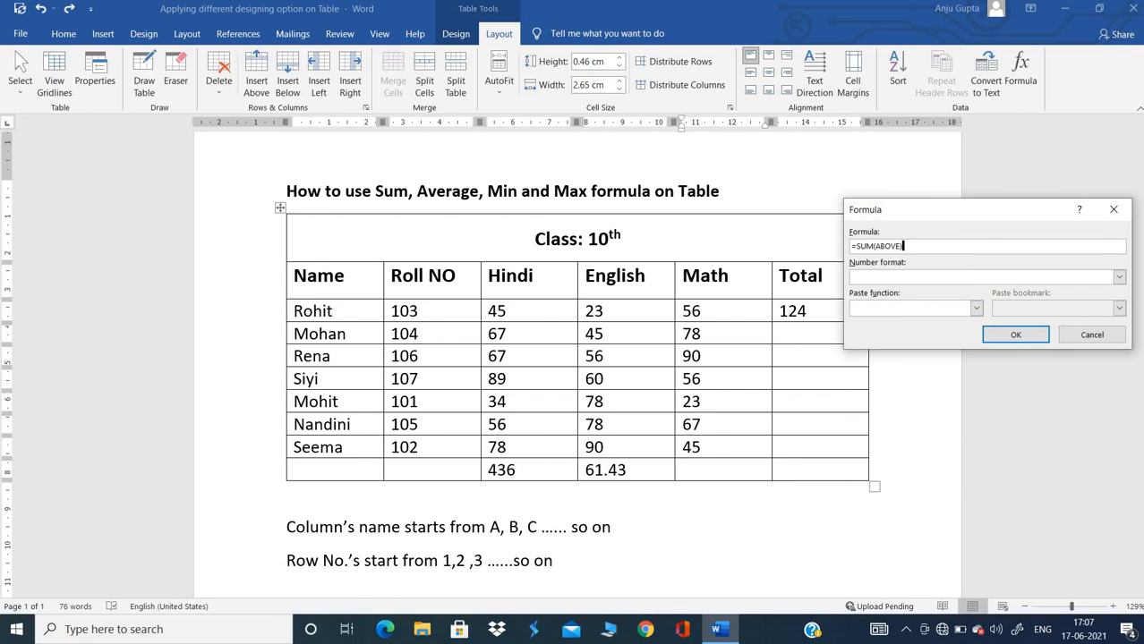
{"action": "key", "text": "BackSpace"}
{"action": "key", "text": "BackSpace"}
{"action": "key", "text": "BackSpace"}
{"action": "key", "text": "BackSpace"}
{"action": "key", "text": "BackSpace"}
{"action": "key", "text": "BackSpace"}
{"action": "key", "text": "BackSpace"}
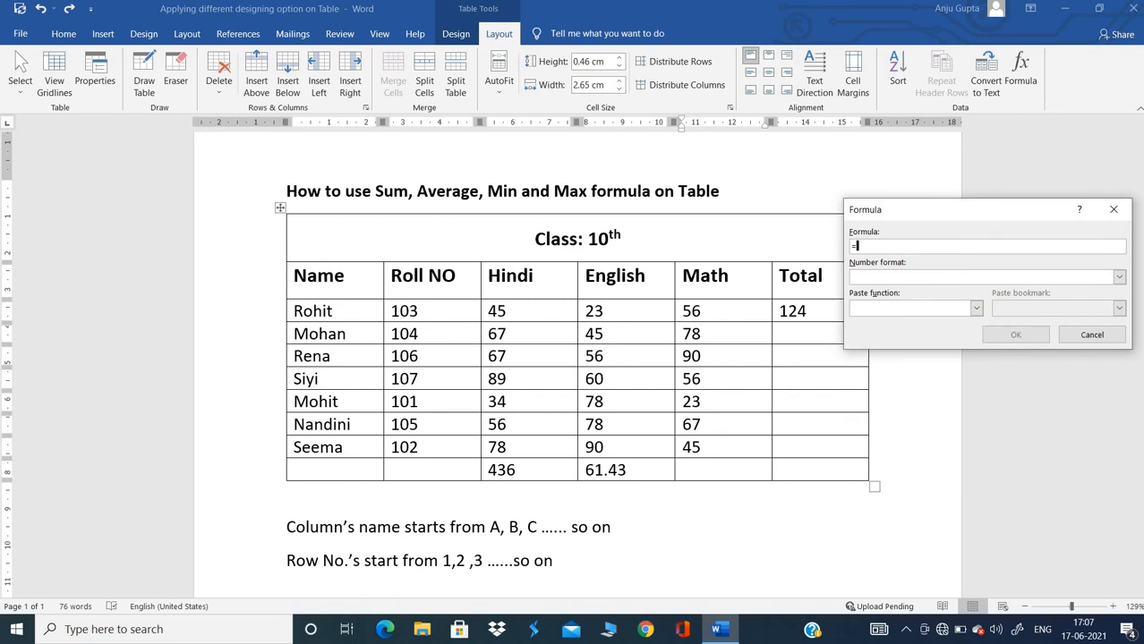
Insert the formula =MAX(above) in the last-row cell of the Math column using the MAX function
{"action": "left_click", "coordinate": [975, 307]}
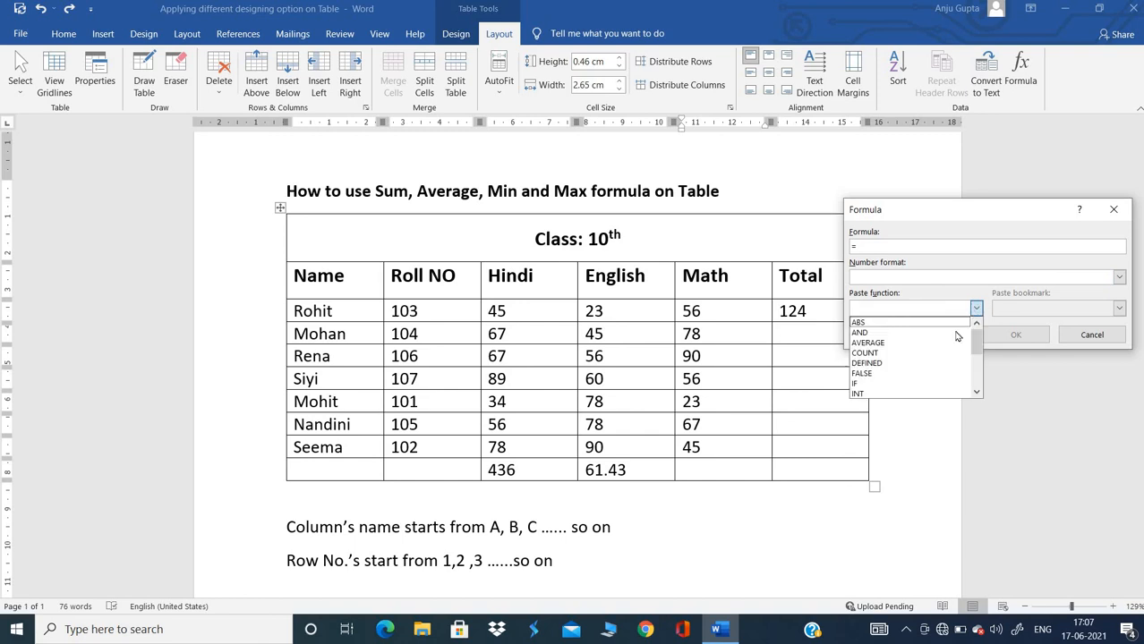
{"action": "left_click", "coordinate": [976, 394]}
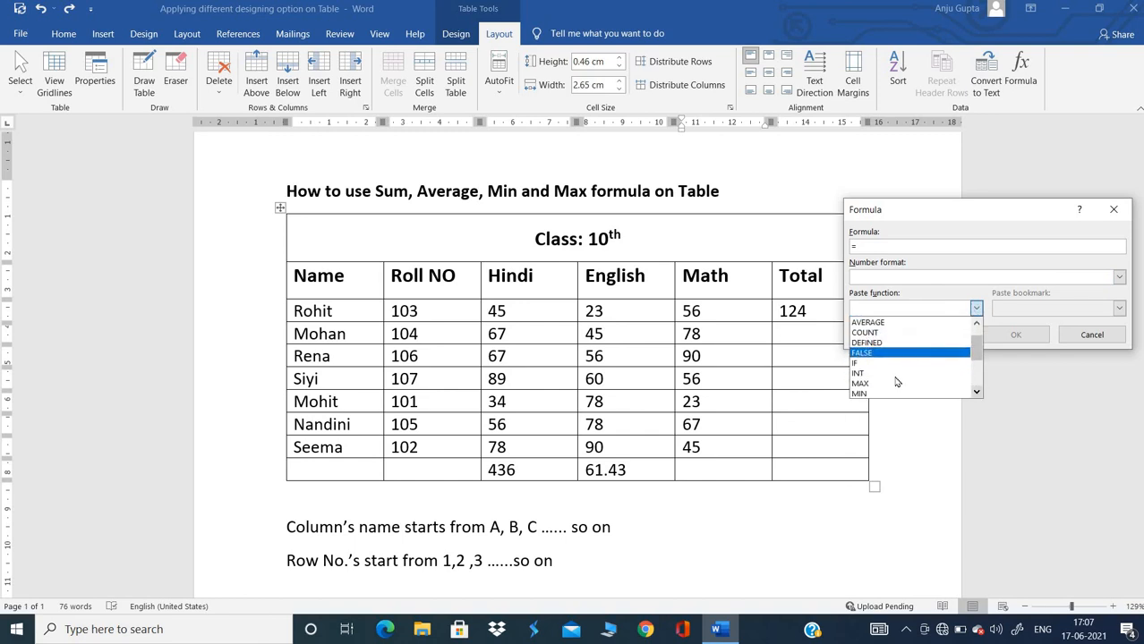
{"action": "left_click", "coordinate": [888, 387]}
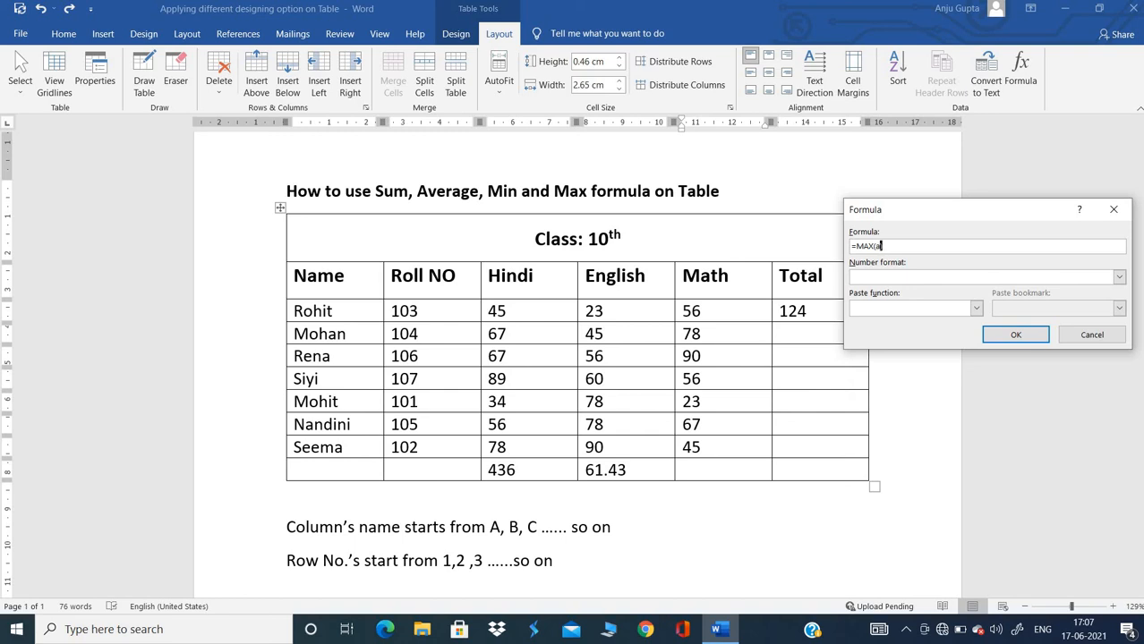
{"action": "type", "text": "above"}
{"action": "left_click", "coordinate": [1014, 334]}
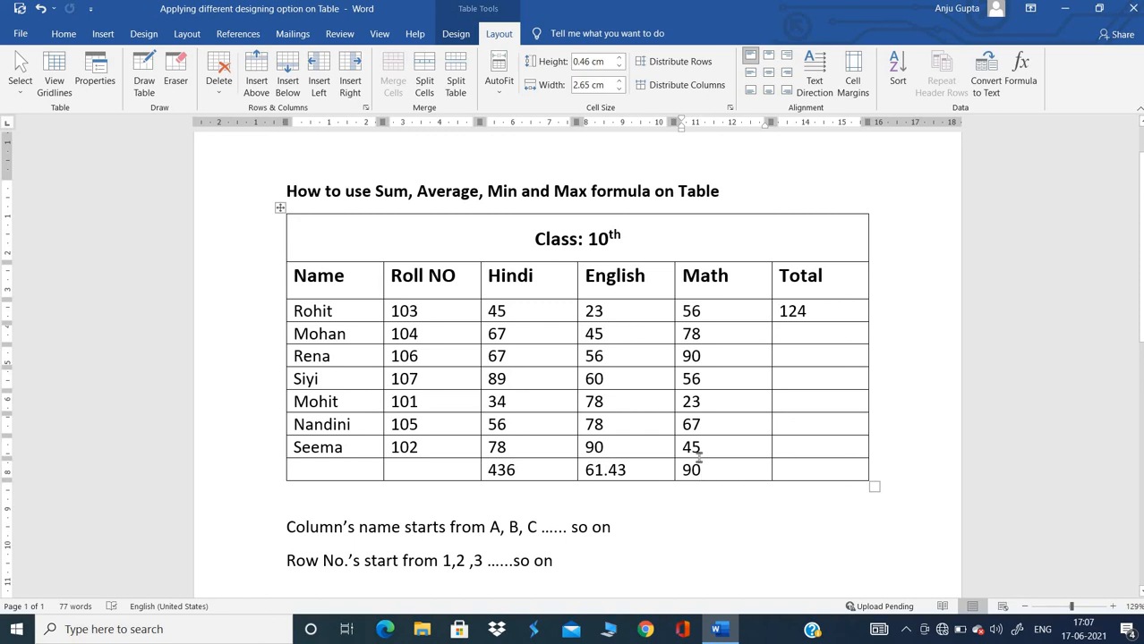
Open the Math column's MAX formula and view the available functions
{"action": "left_click", "coordinate": [1016, 83]}
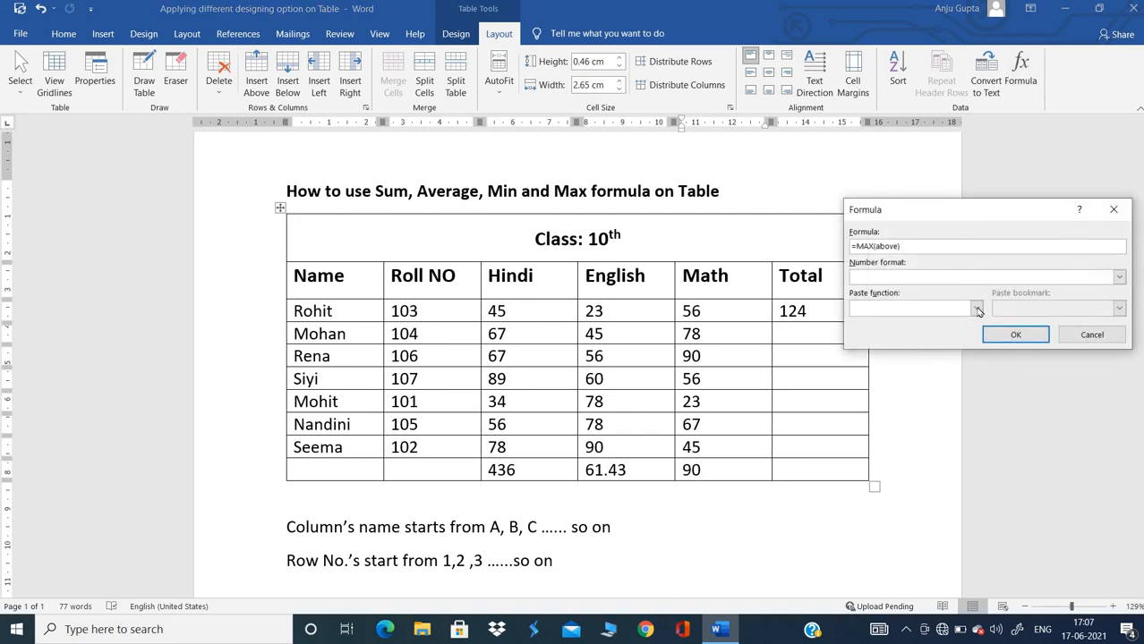
{"action": "left_click", "coordinate": [975, 307]}
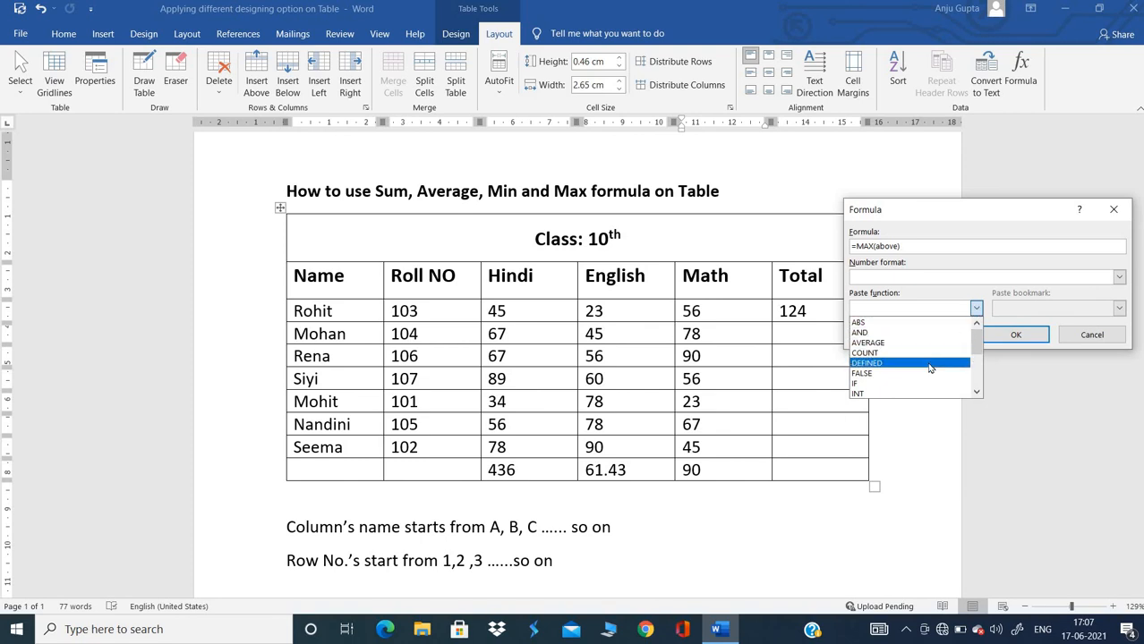